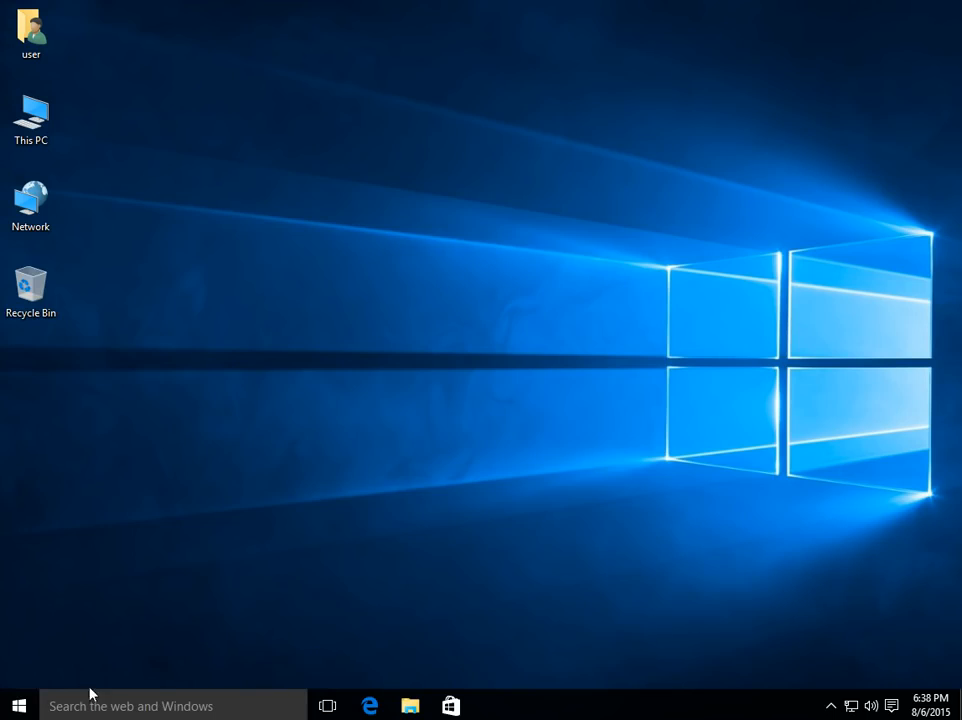
- Open the Windows 10 Start menu from the taskbar
click(22, 707)
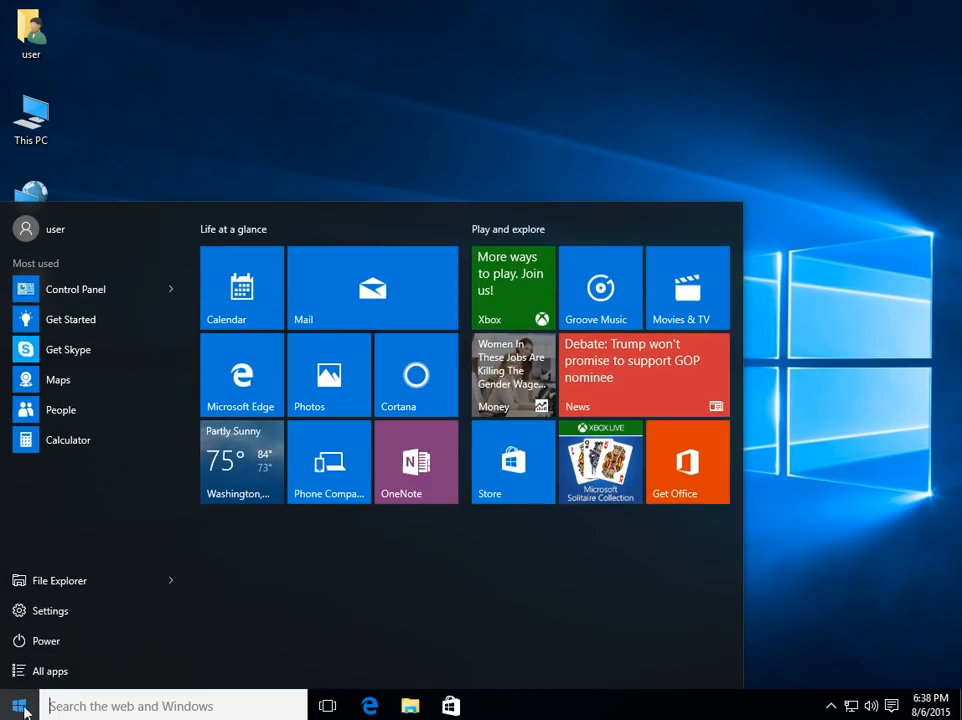
click(59, 615)
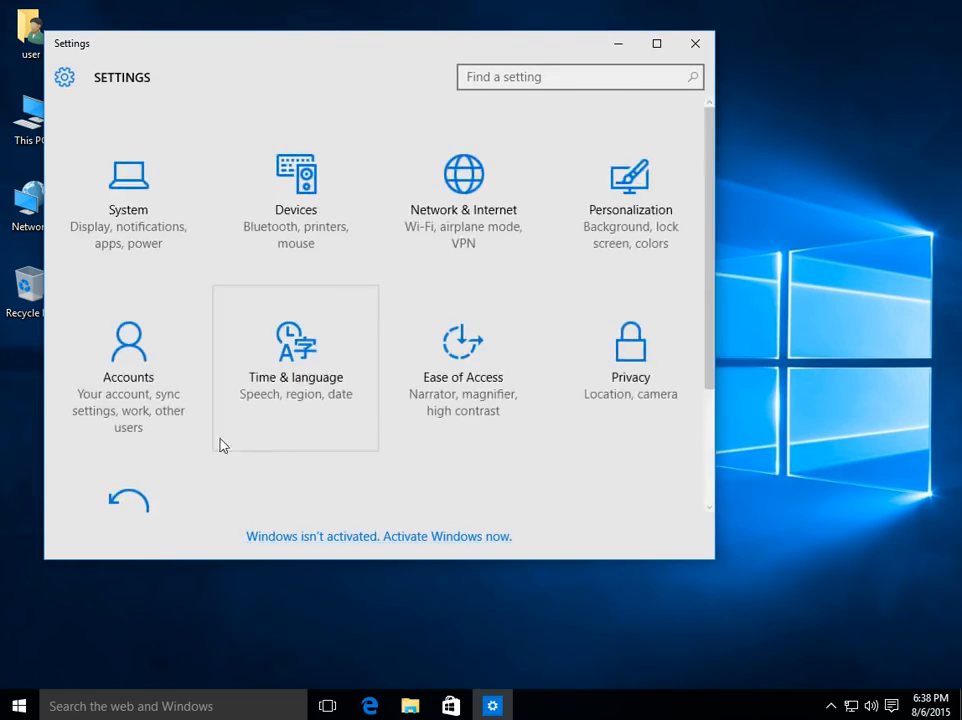
scroll(217, 450, down, 3)
click(157, 402)
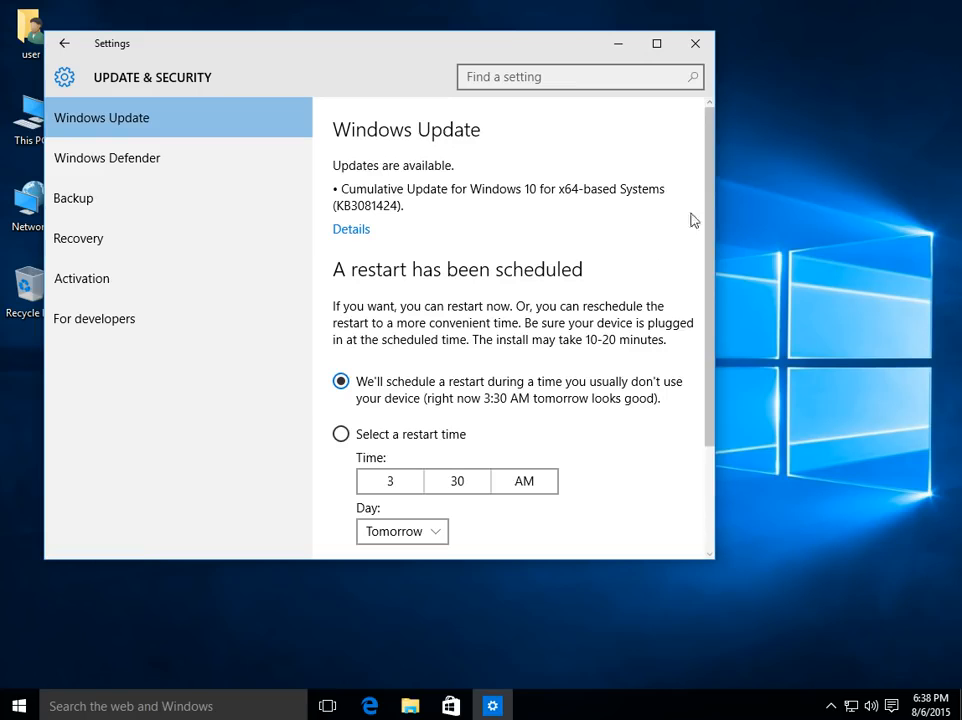
scroll(708, 195, down, 2)
scroll(690, 190, up, 2)
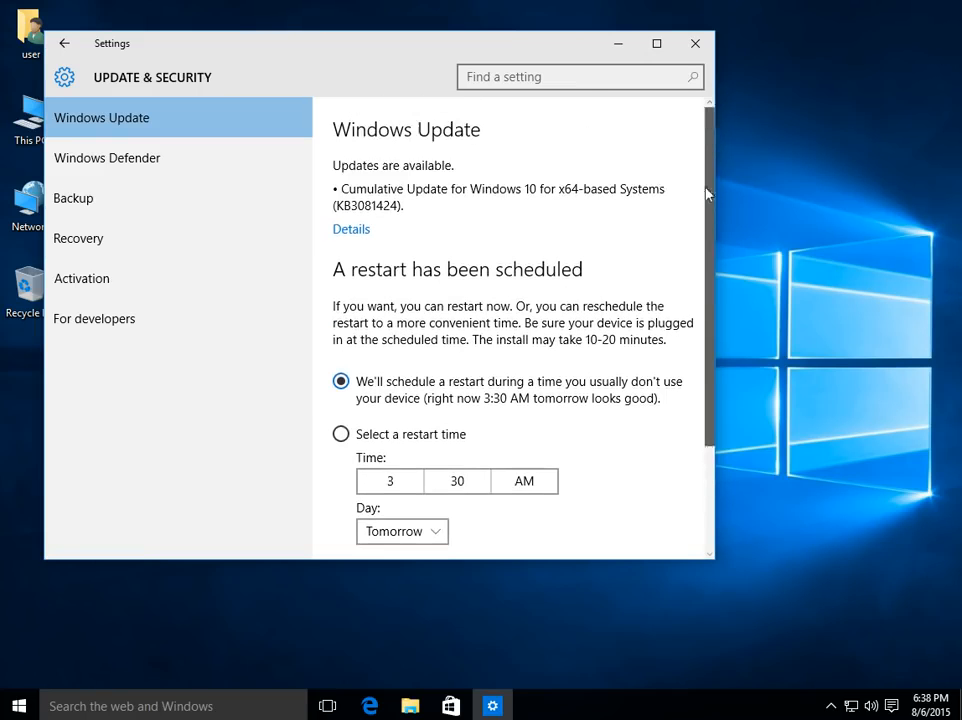
click(696, 46)
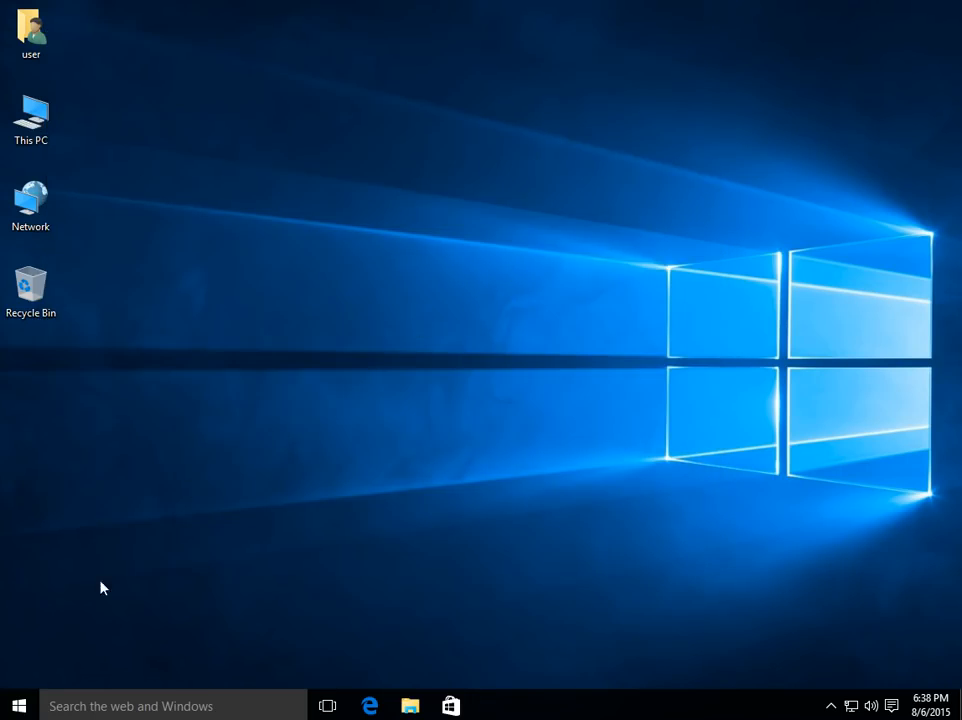
- Search Windows for 'control' and open Control Panel
click(97, 705)
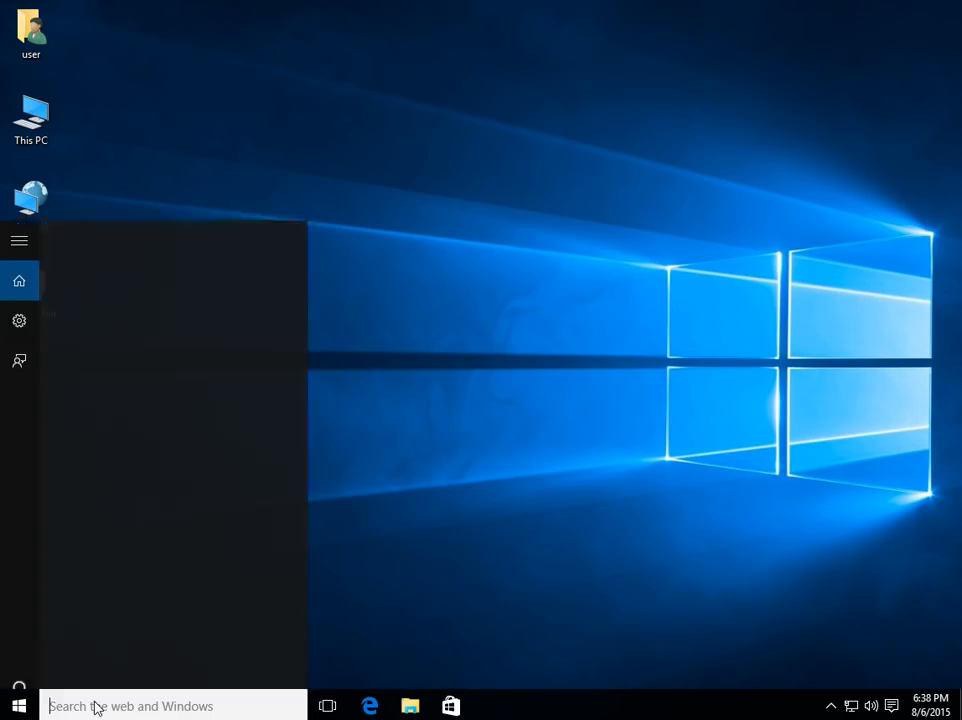
text(control)
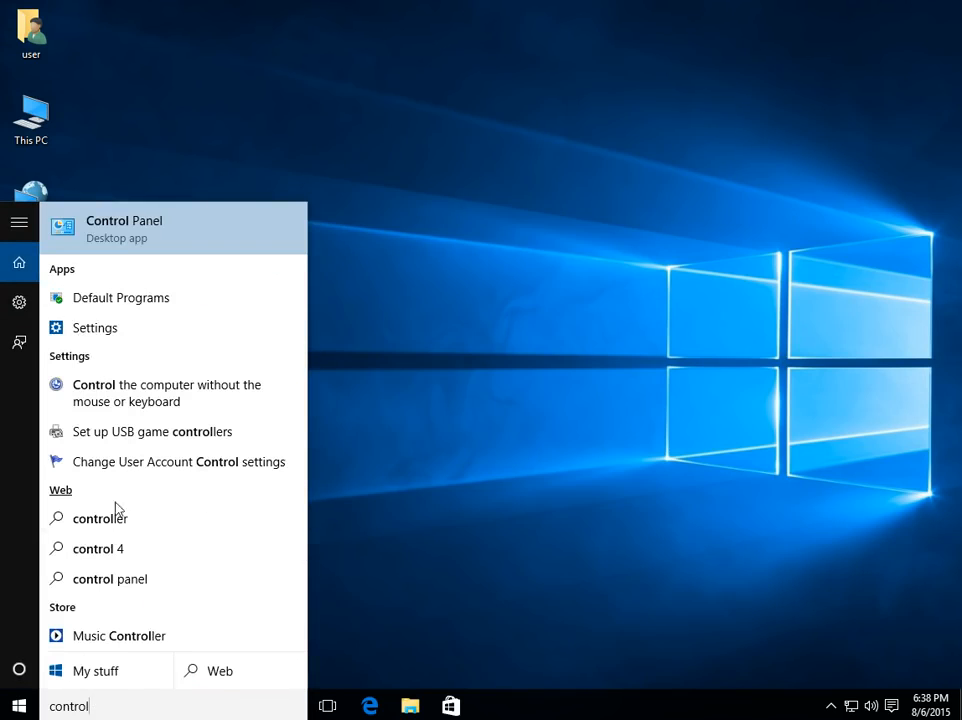
click(152, 237)
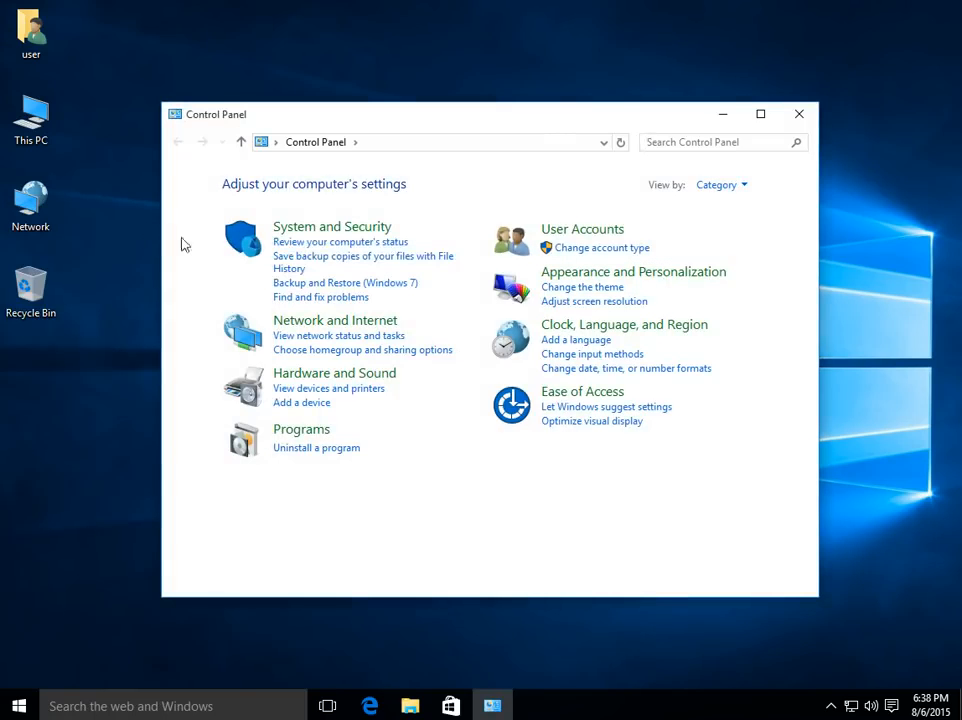
- View Control Panel items as Large icons and open Administrative Tools, selecting Services
click(722, 186)
click(731, 234)
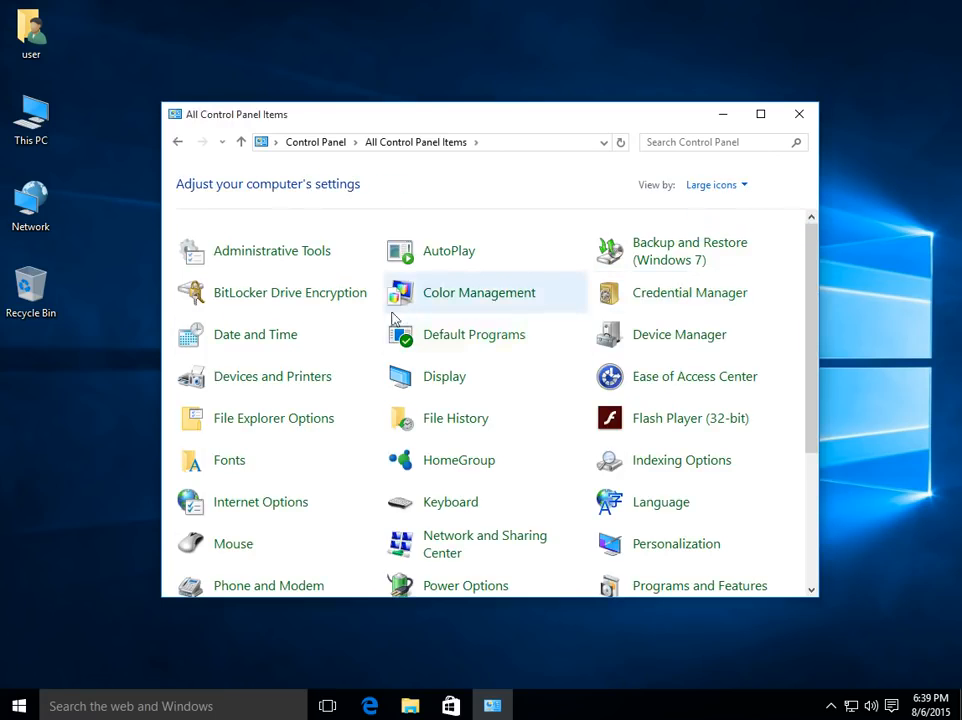
click(264, 254)
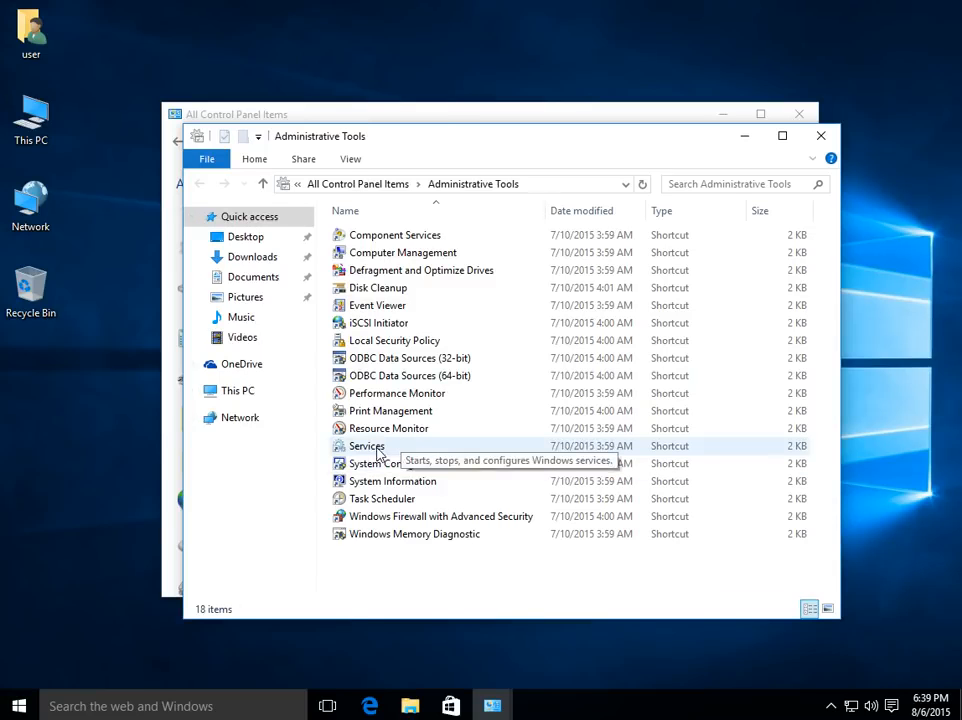
click(367, 446)
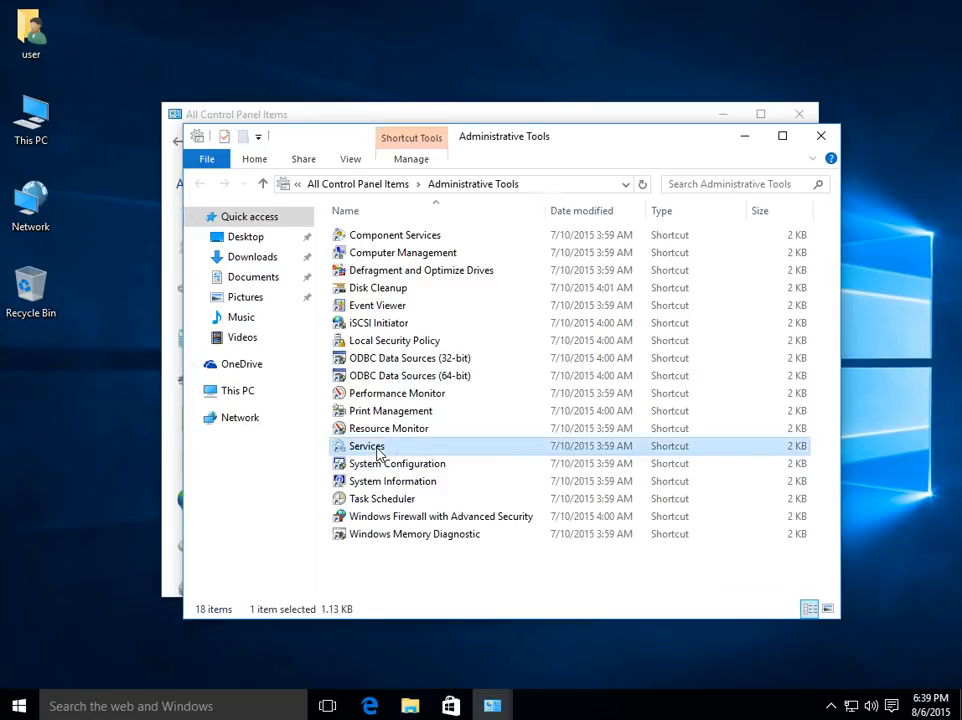
- Stop the Windows Update service and set its startup type to Disabled
double_click(378, 452)
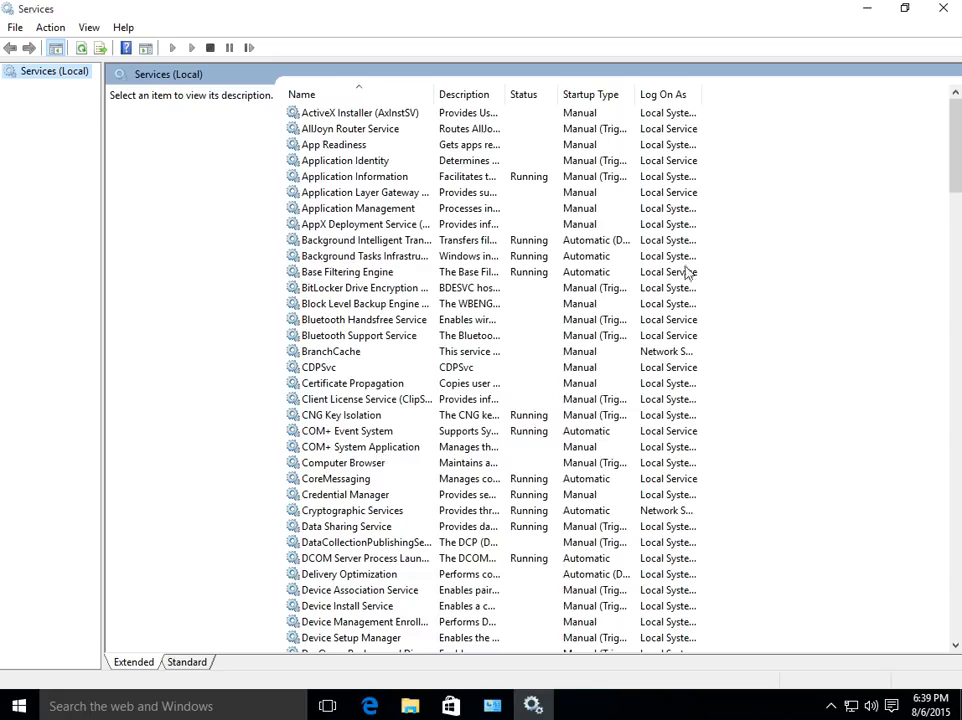
drag(956, 122, 949, 576)
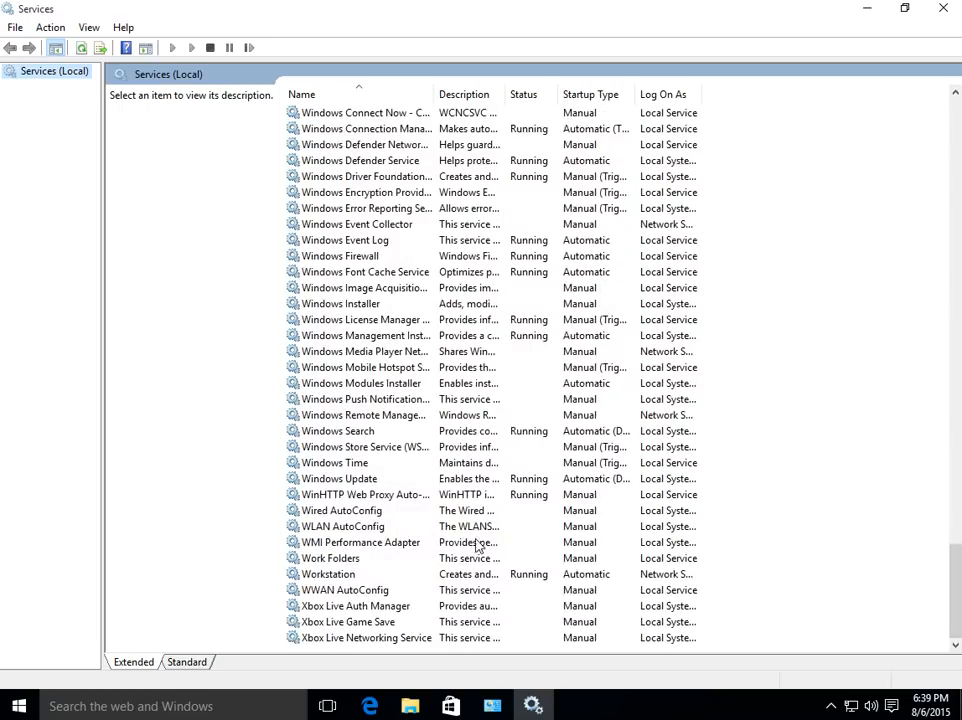
double_click(354, 480)
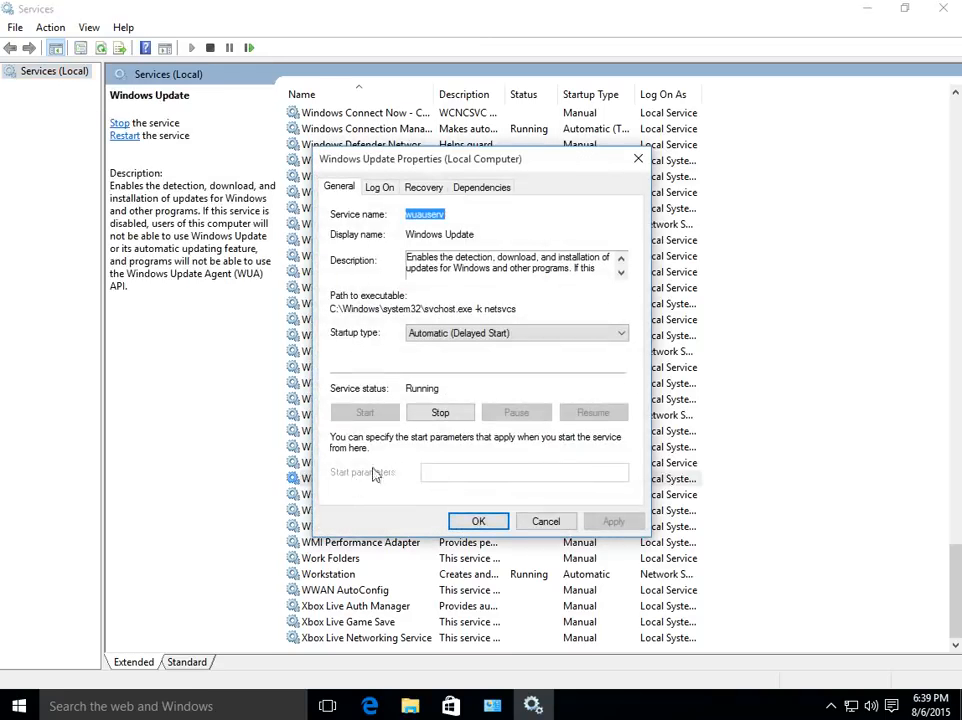
click(442, 416)
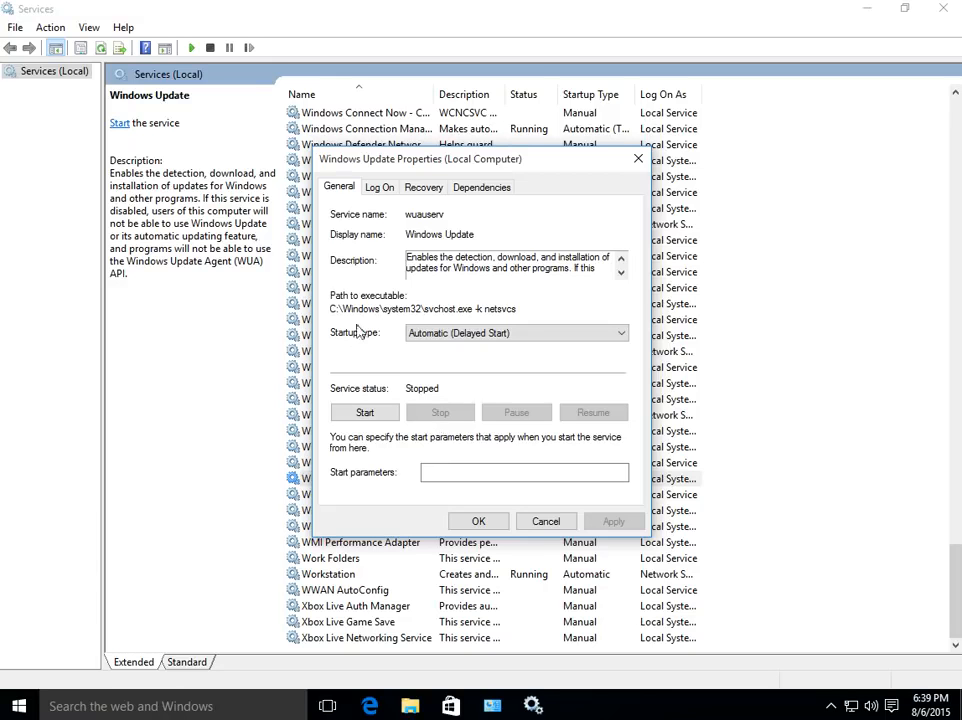
click(453, 334)
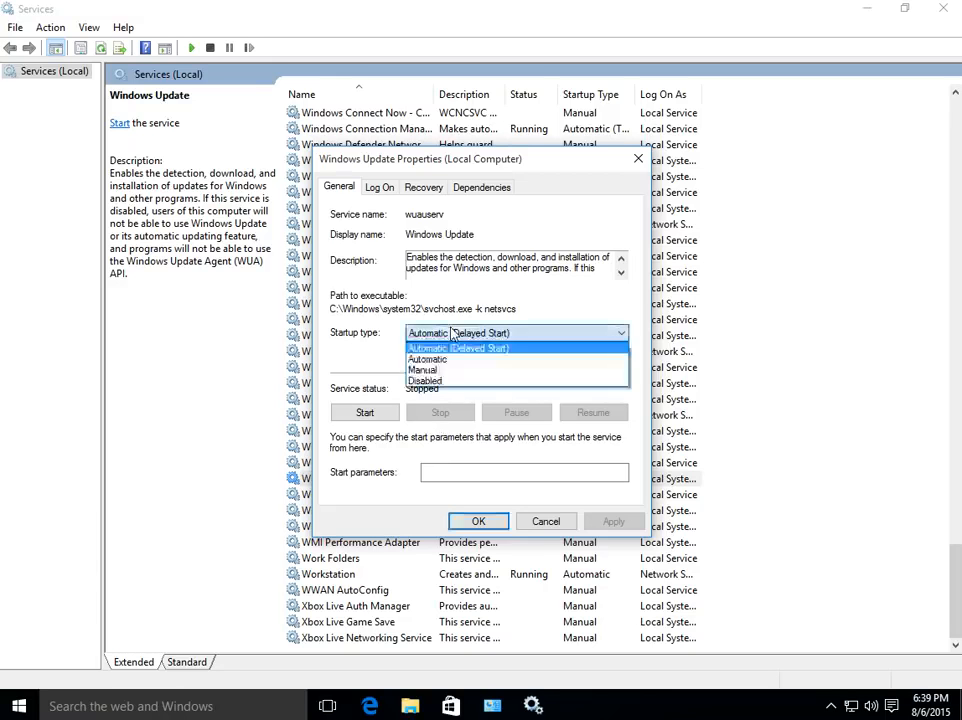
click(446, 382)
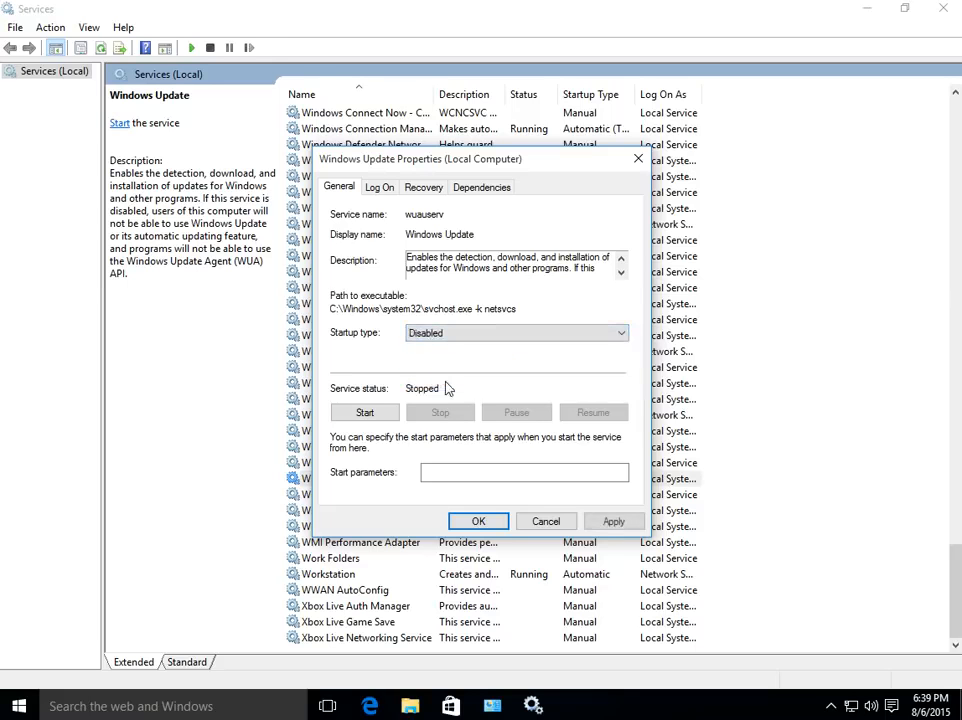
click(478, 521)
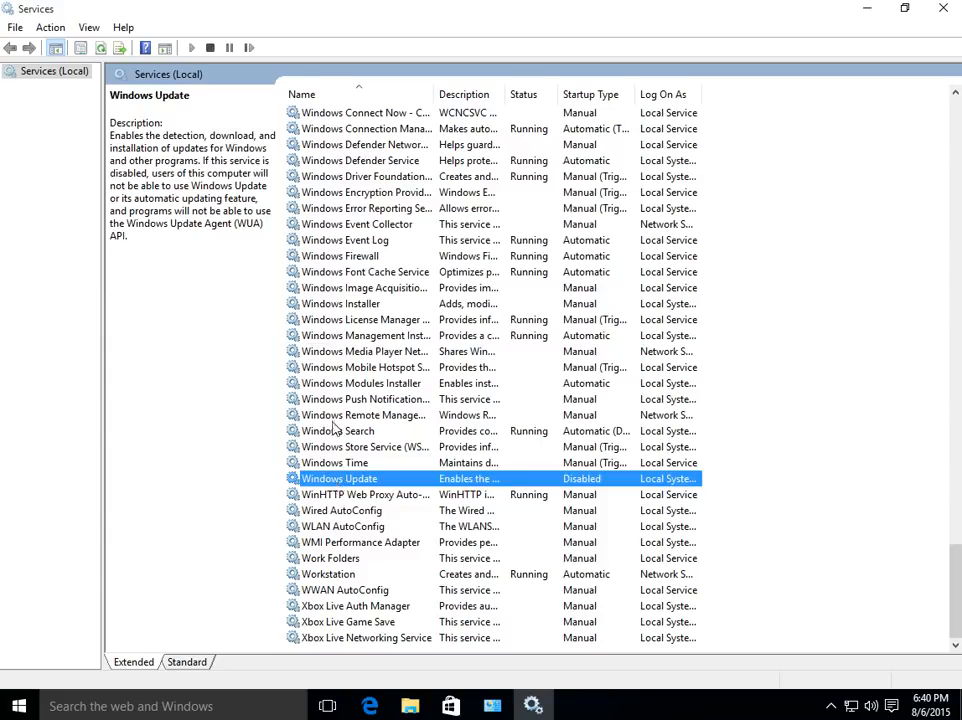
- Start Windows Update with startup type Automatic (Delayed Start), then close Services
double_click(350, 480)
click(447, 340)
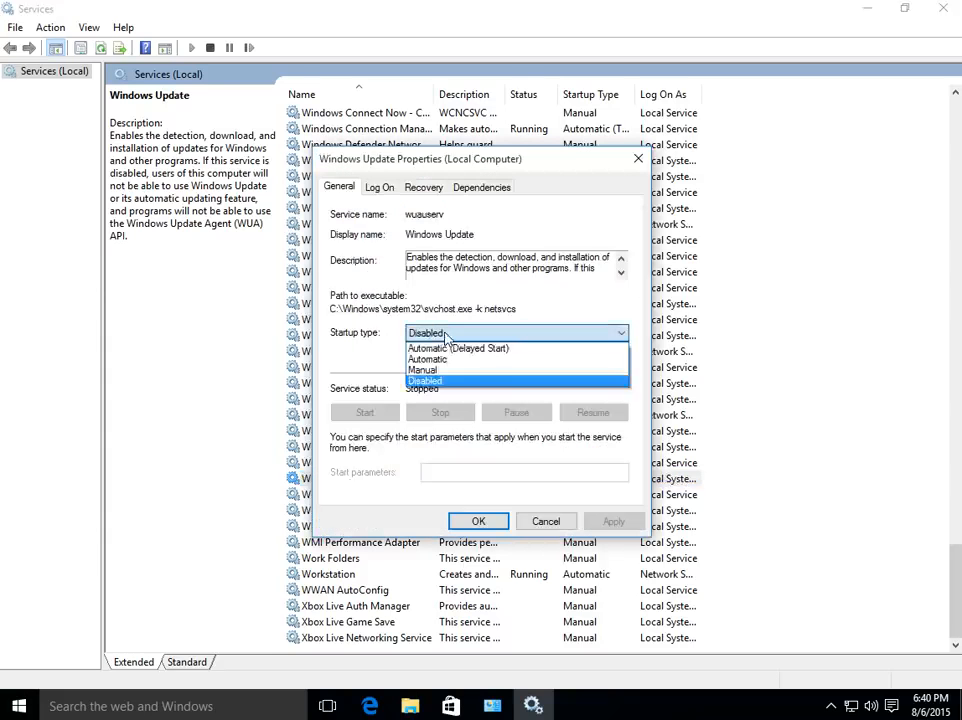
click(449, 350)
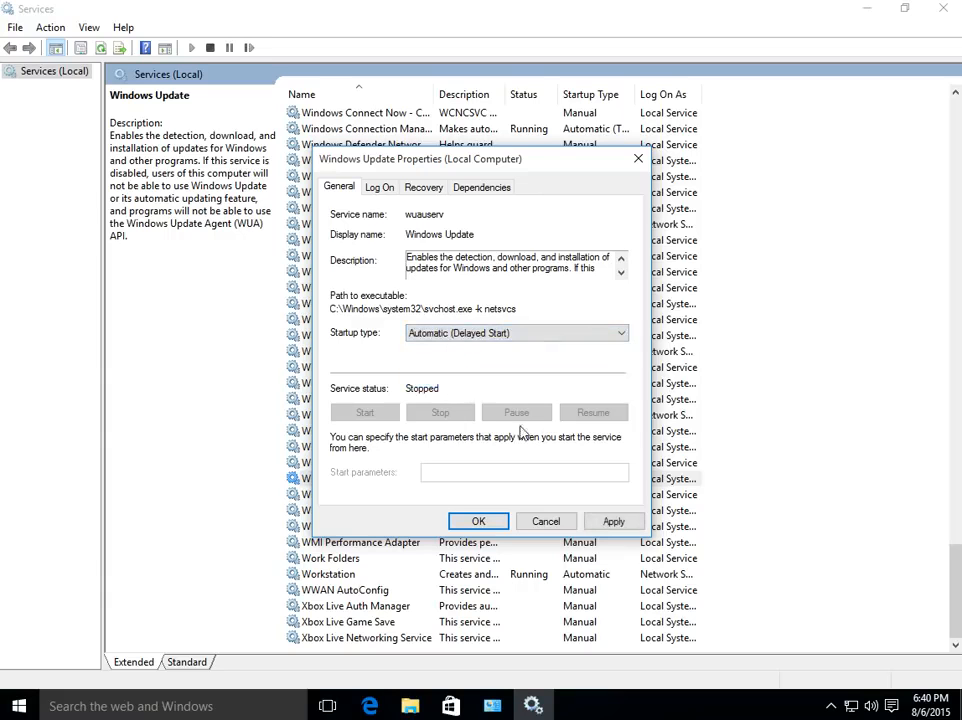
click(614, 522)
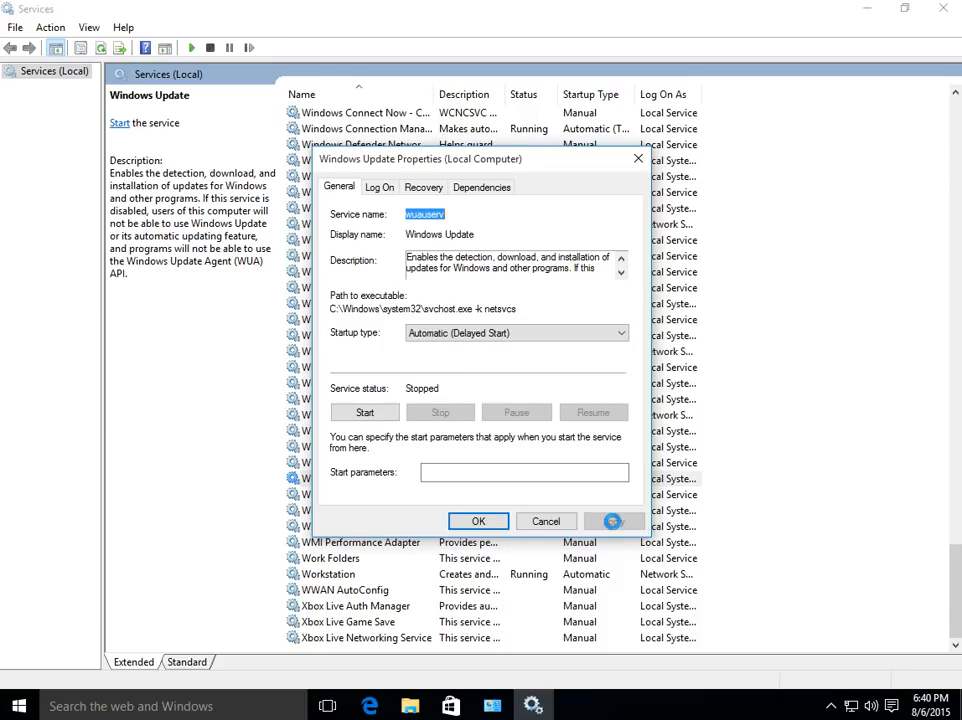
click(374, 418)
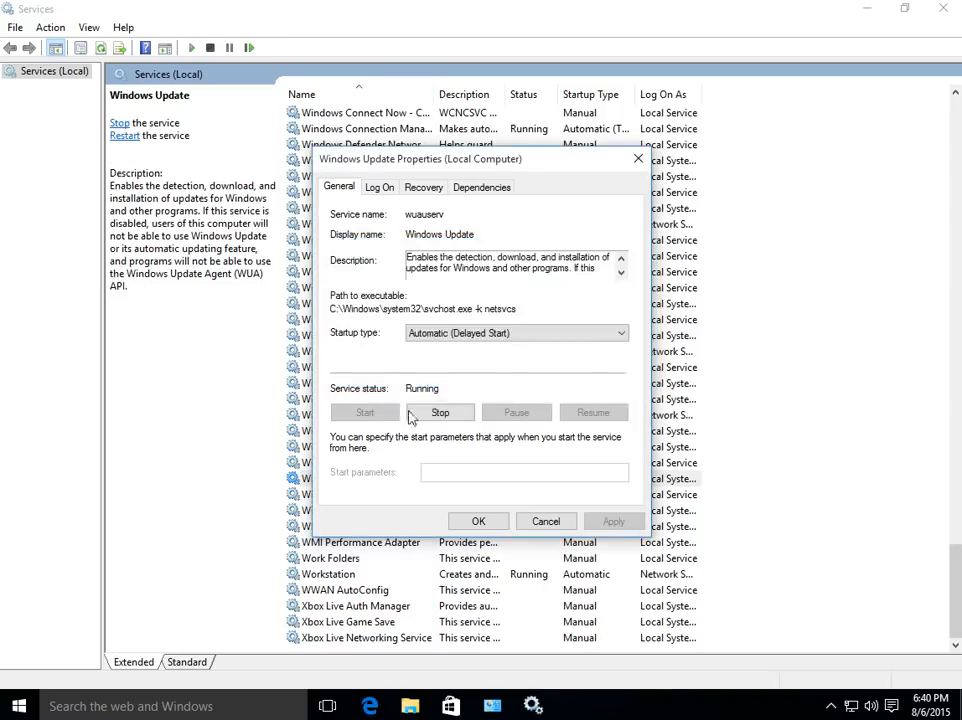
click(478, 521)
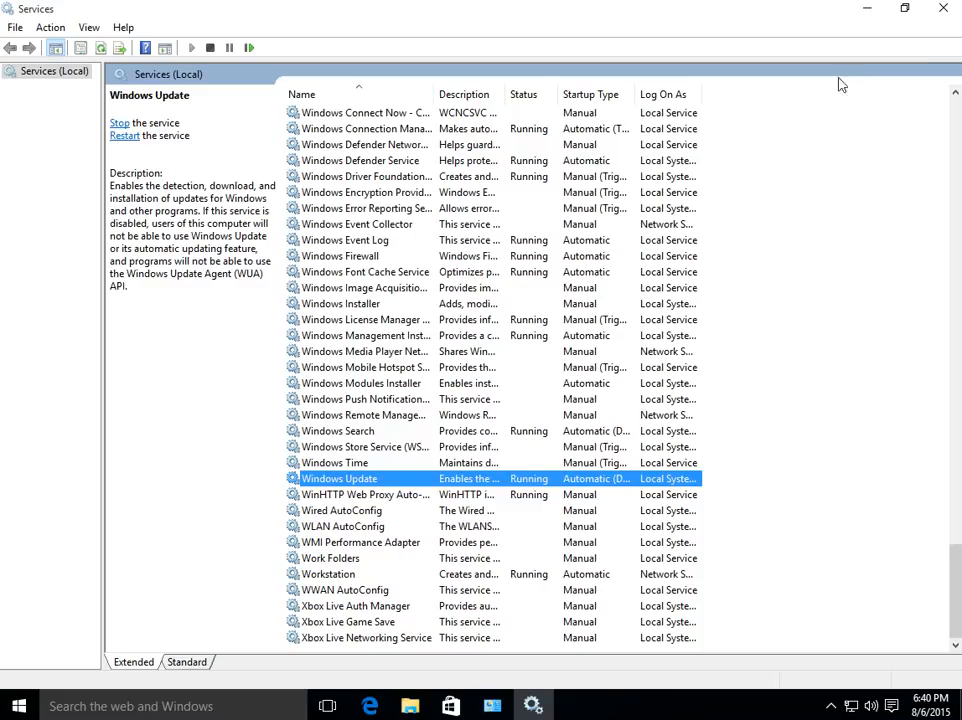
click(943, 10)
- Close the Administrative Tools and Control Panel windows, then open the Run box with Win+R
click(820, 135)
click(797, 114)
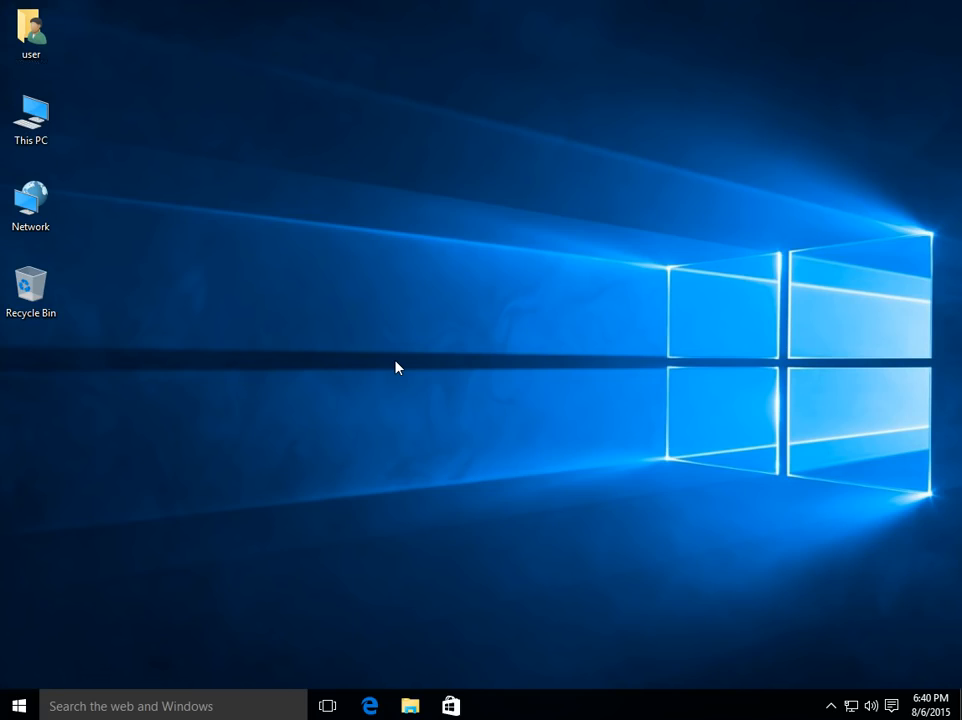
key(super+r)
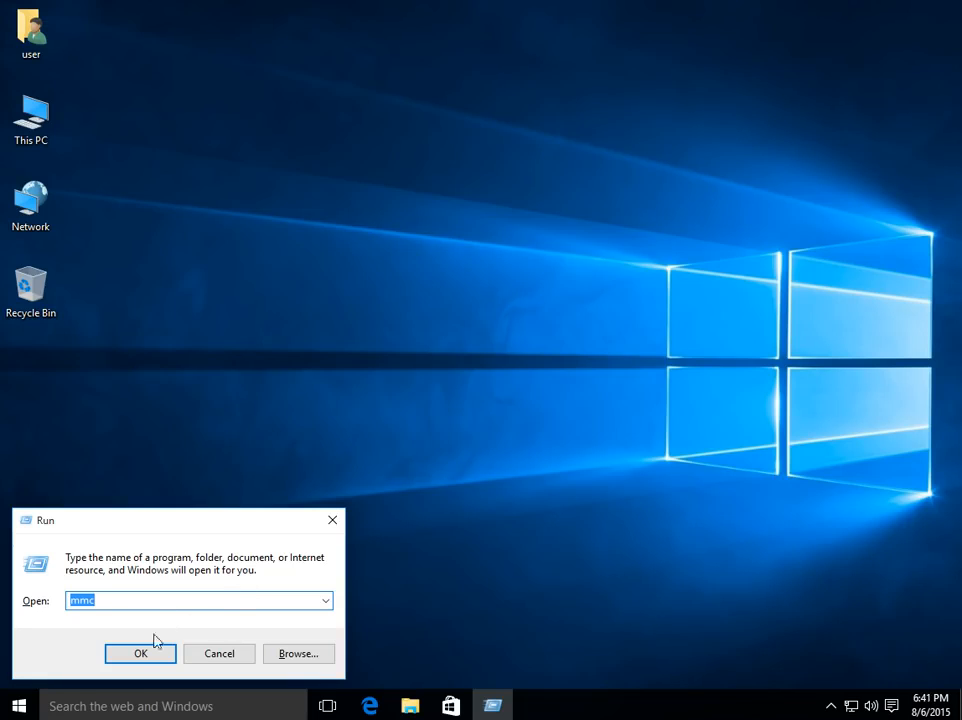
- Launch mmc, approve the UAC prompt, and maximize the empty Console1 window
click(148, 655)
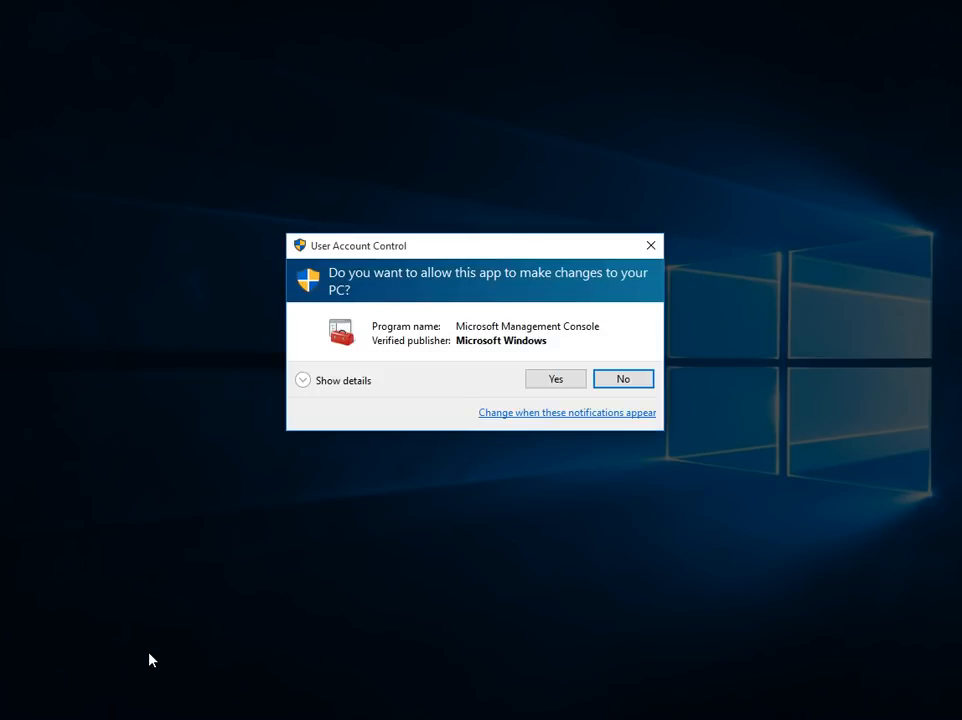
click(557, 383)
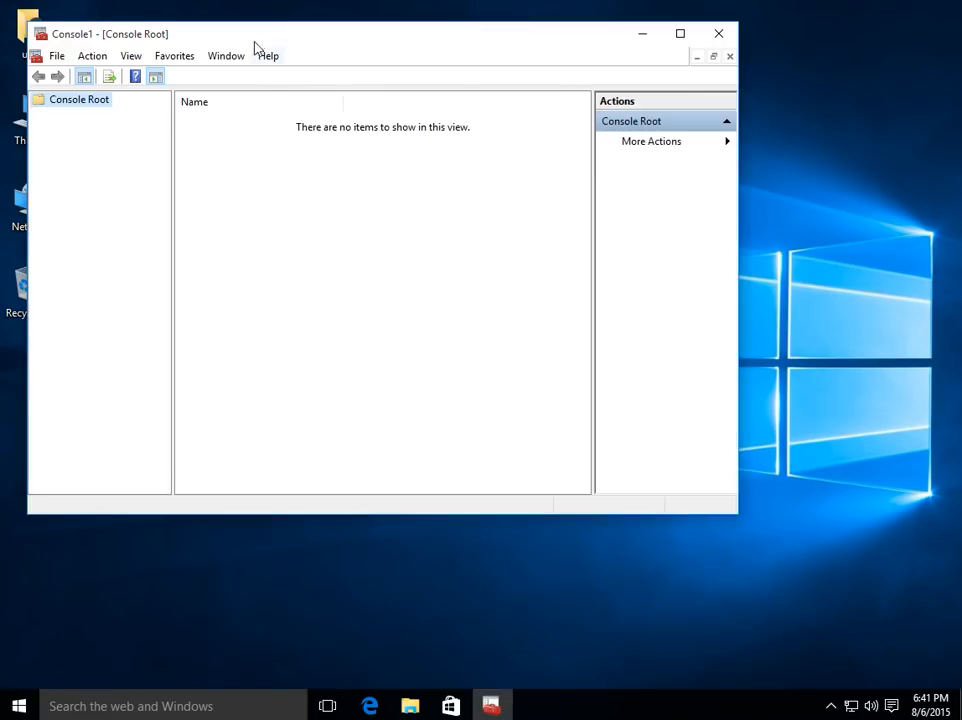
double_click(325, 40)
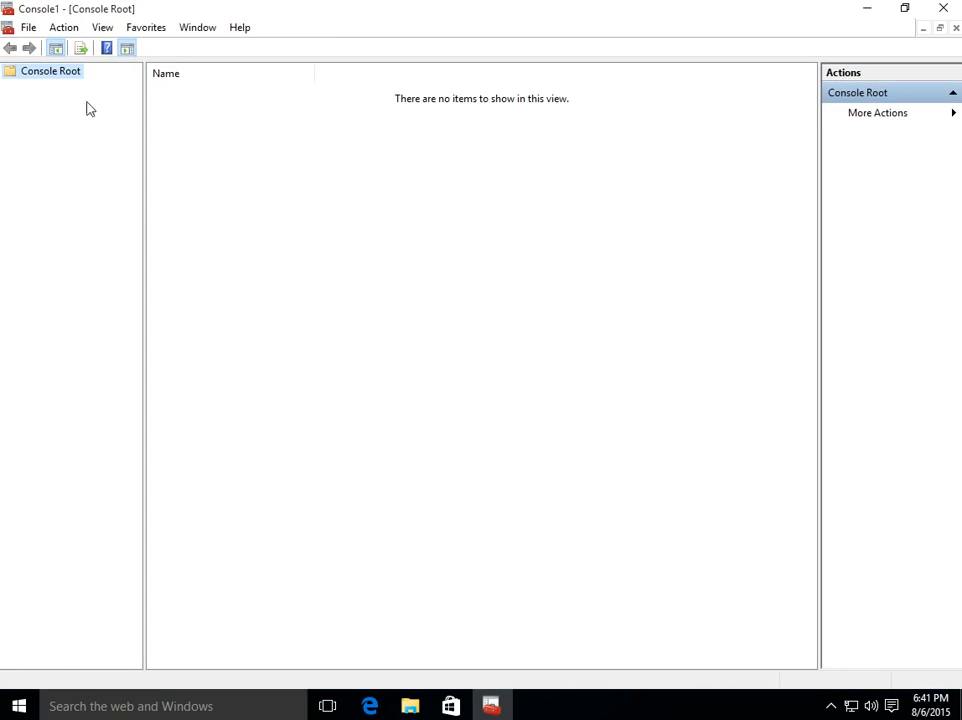
- Add the Group Policy Object snap-in for Local Computer through Add/Remove Snap-in
click(29, 28)
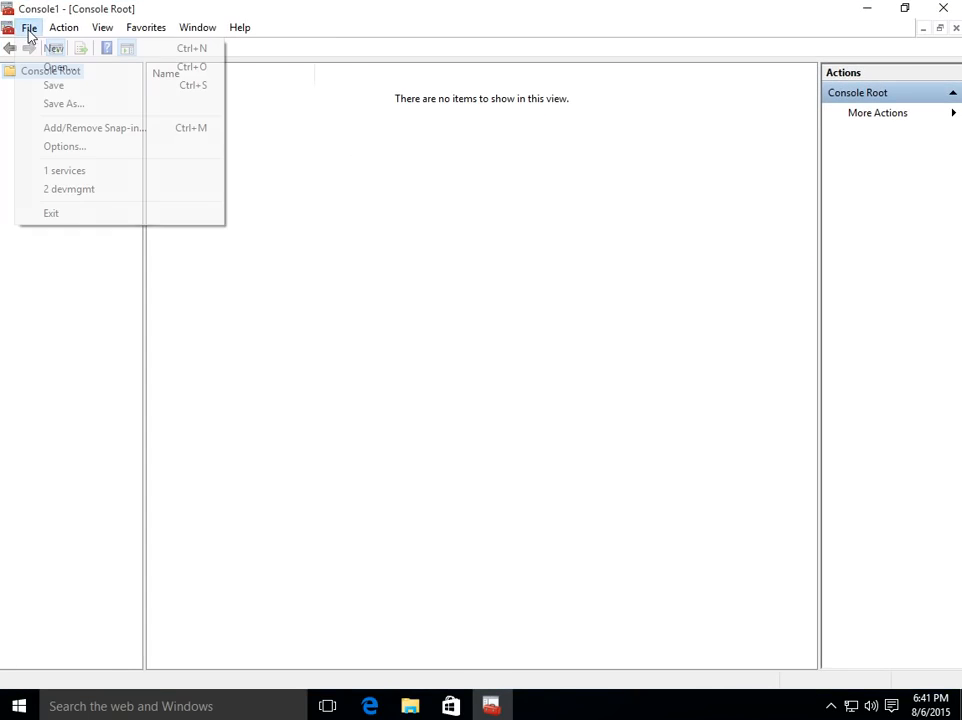
click(76, 133)
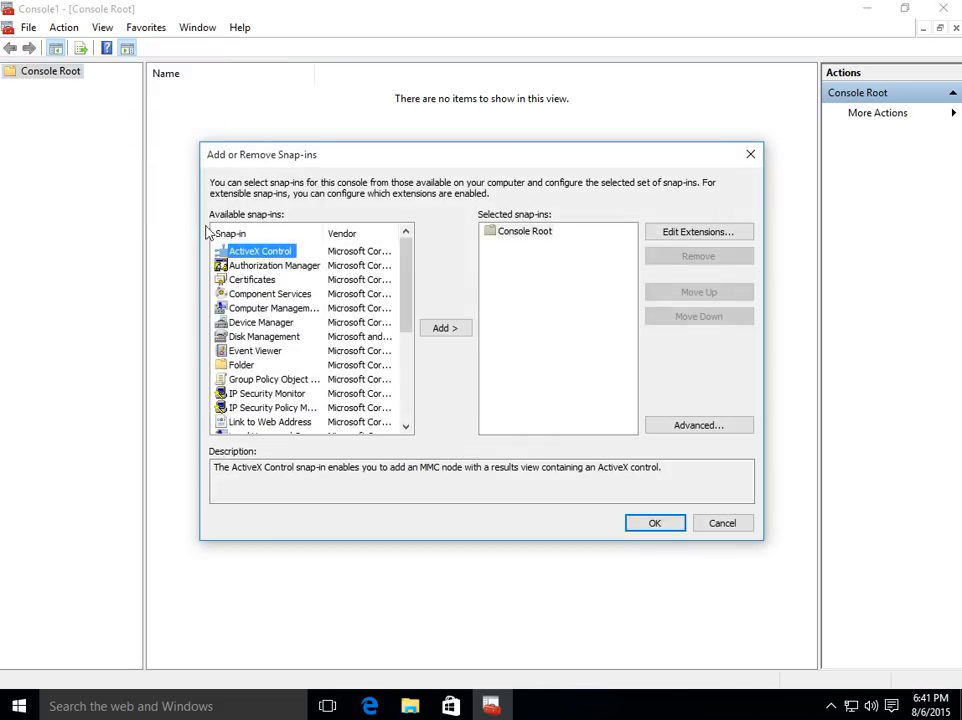
double_click(264, 381)
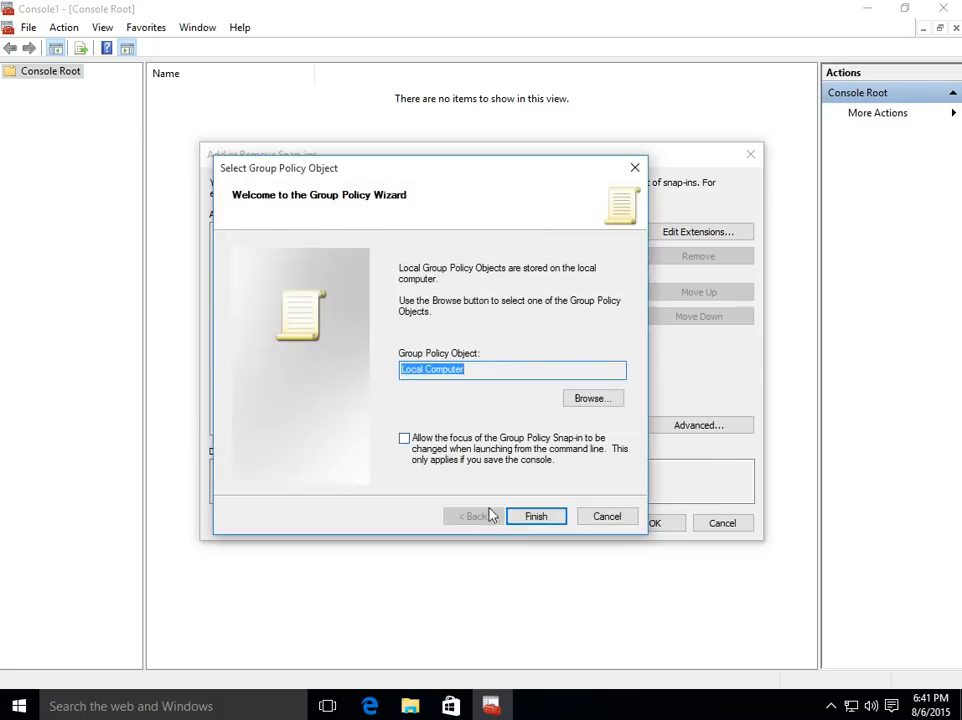
click(552, 519)
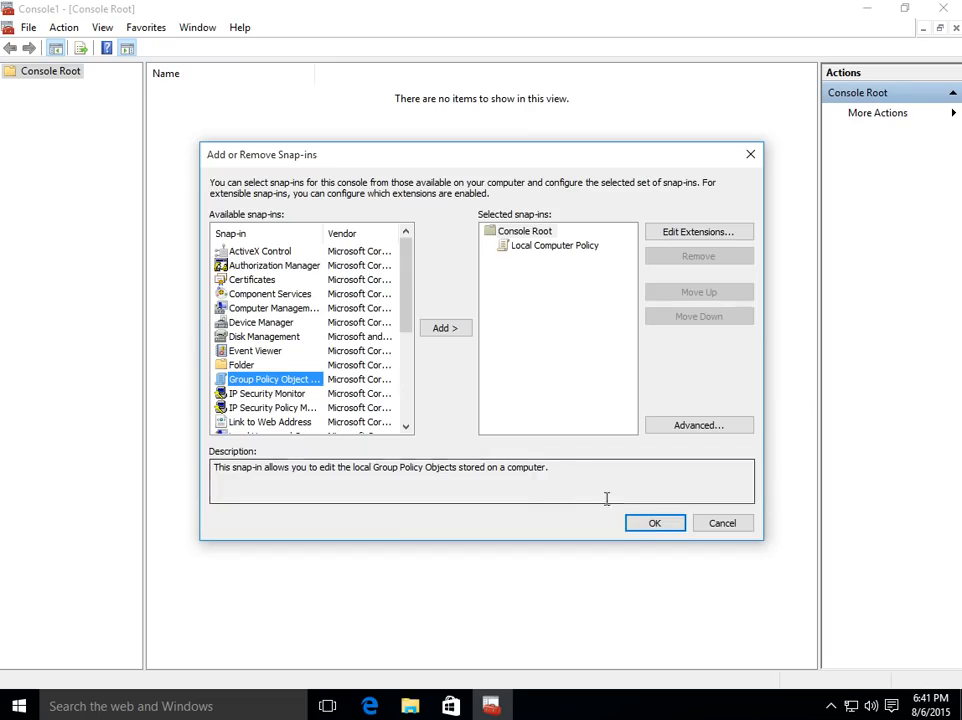
click(654, 524)
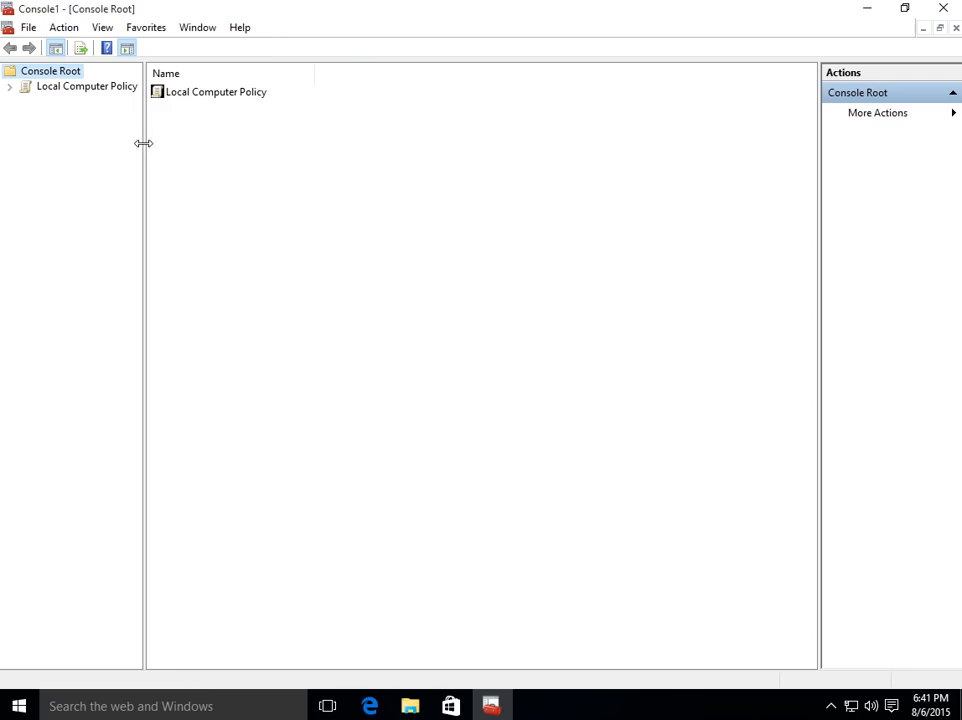
- Expand Local Computer Policy to Computer Configuration > Administrative Templates > Windows Components, widening the tree pane
drag(144, 144, 178, 150)
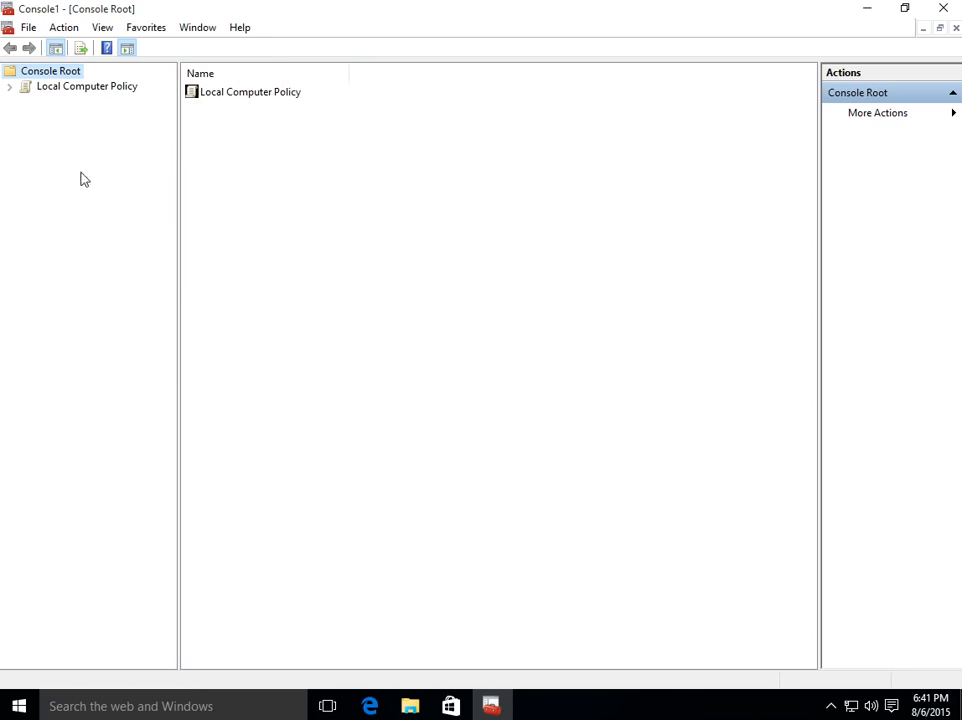
click(11, 89)
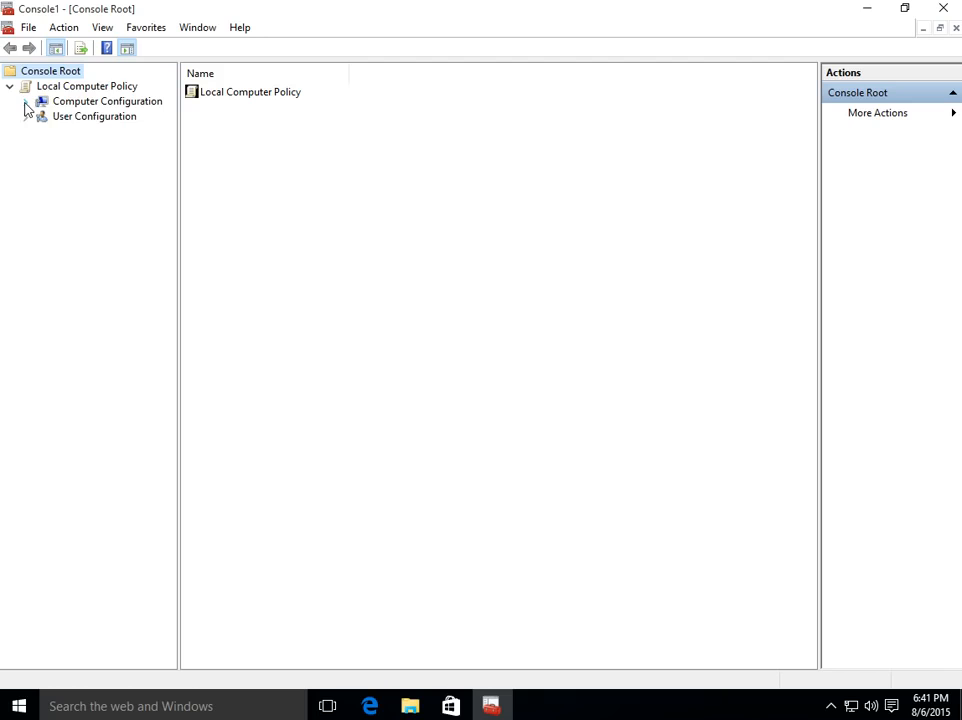
click(26, 102)
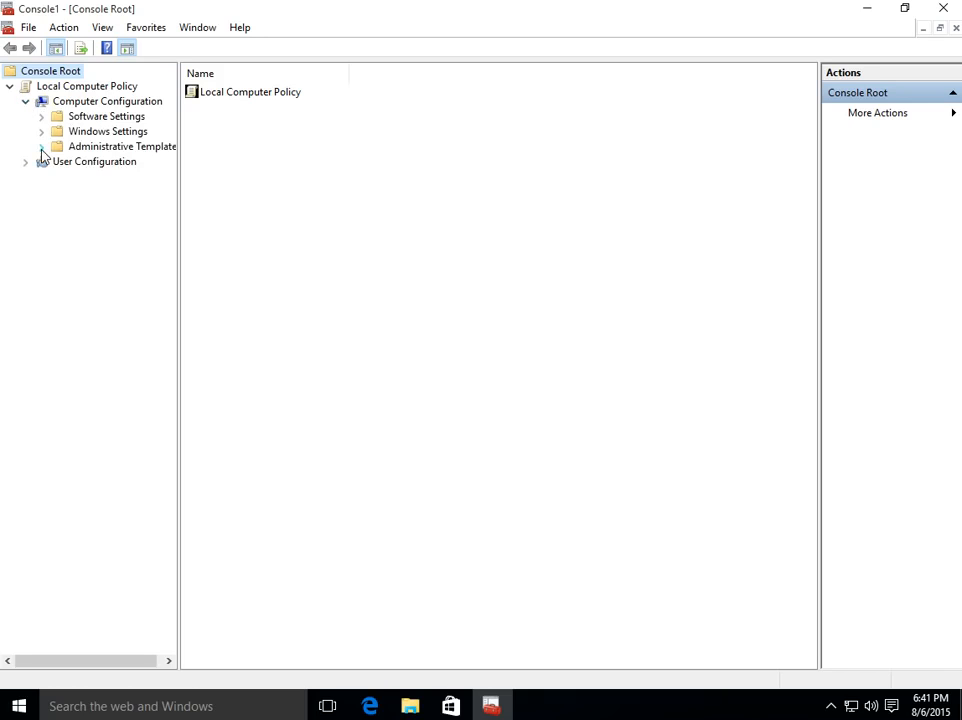
click(41, 147)
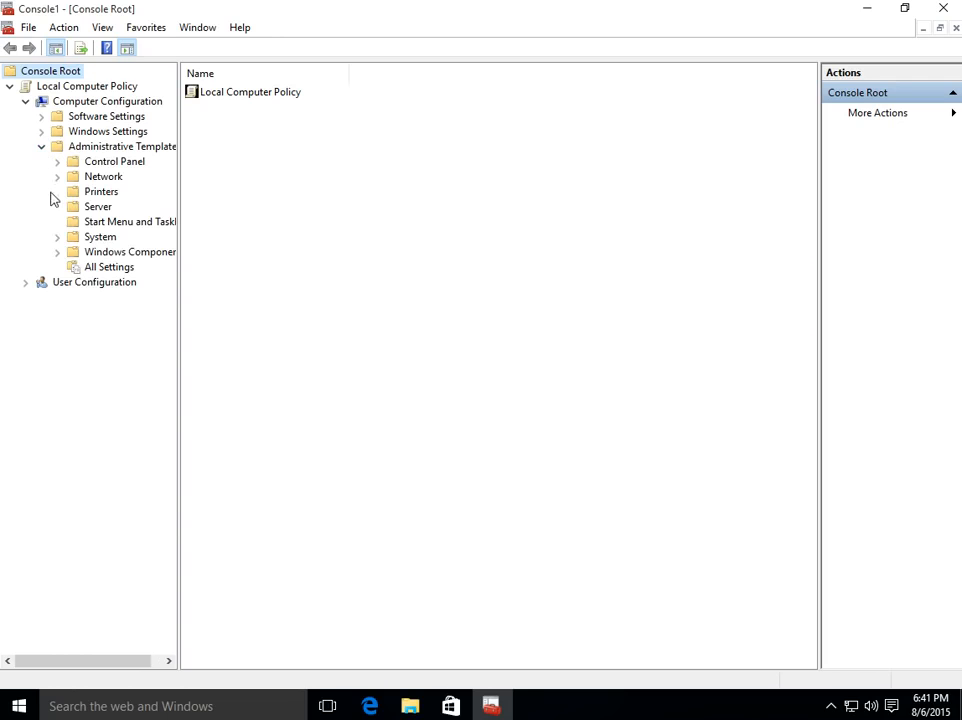
click(57, 253)
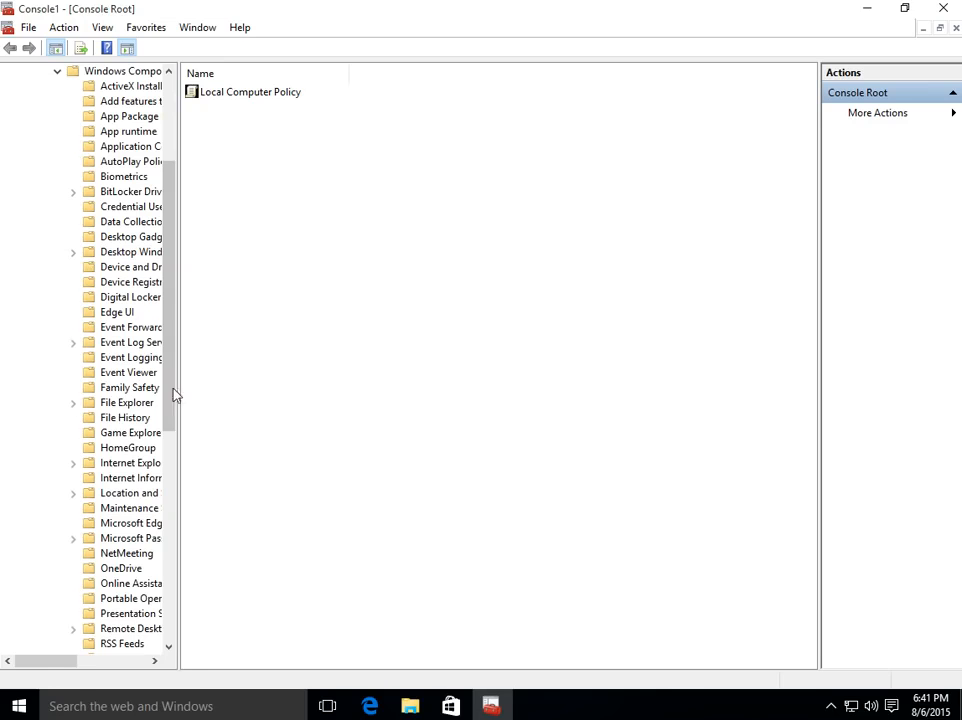
drag(178, 385, 231, 385)
drag(223, 339, 221, 543)
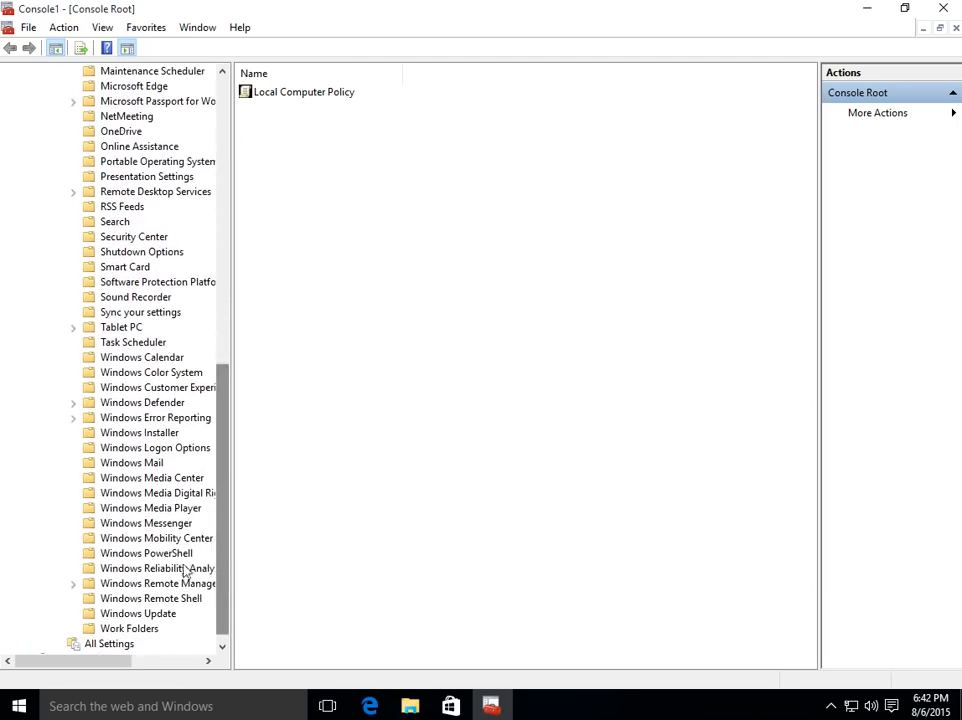
- Open the Configure Automatic Updates policy in the Windows Update folder
click(145, 614)
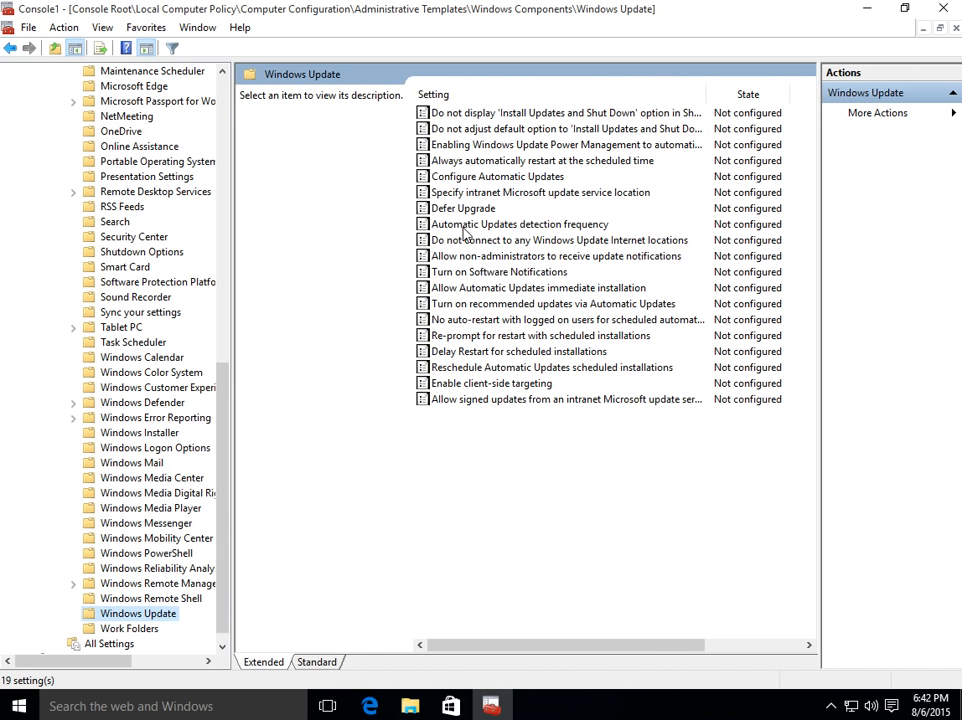
click(495, 178)
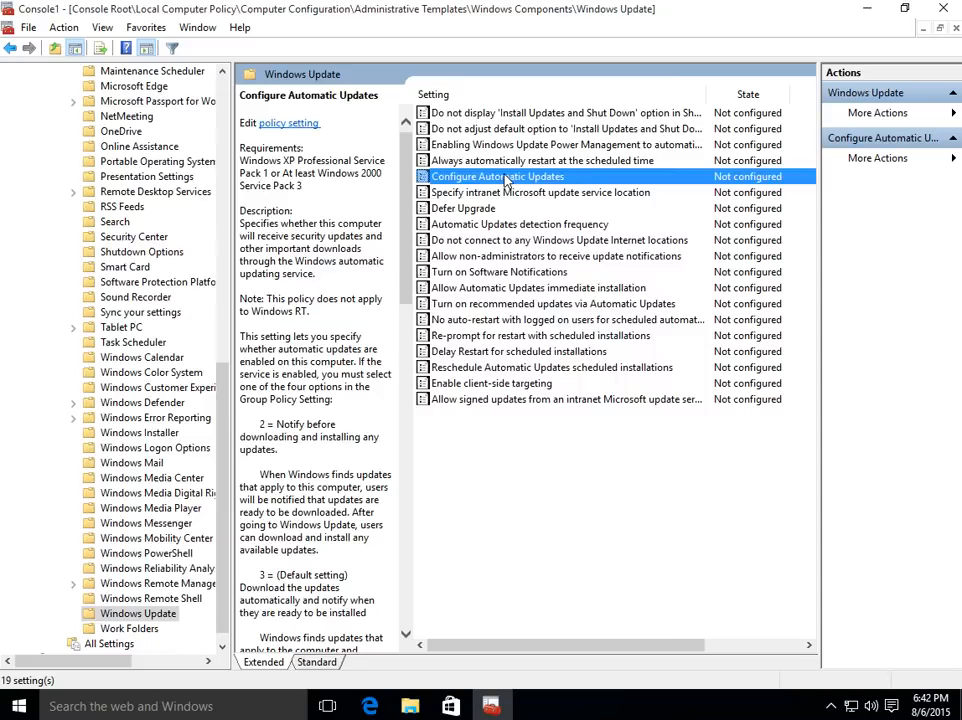
double_click(505, 177)
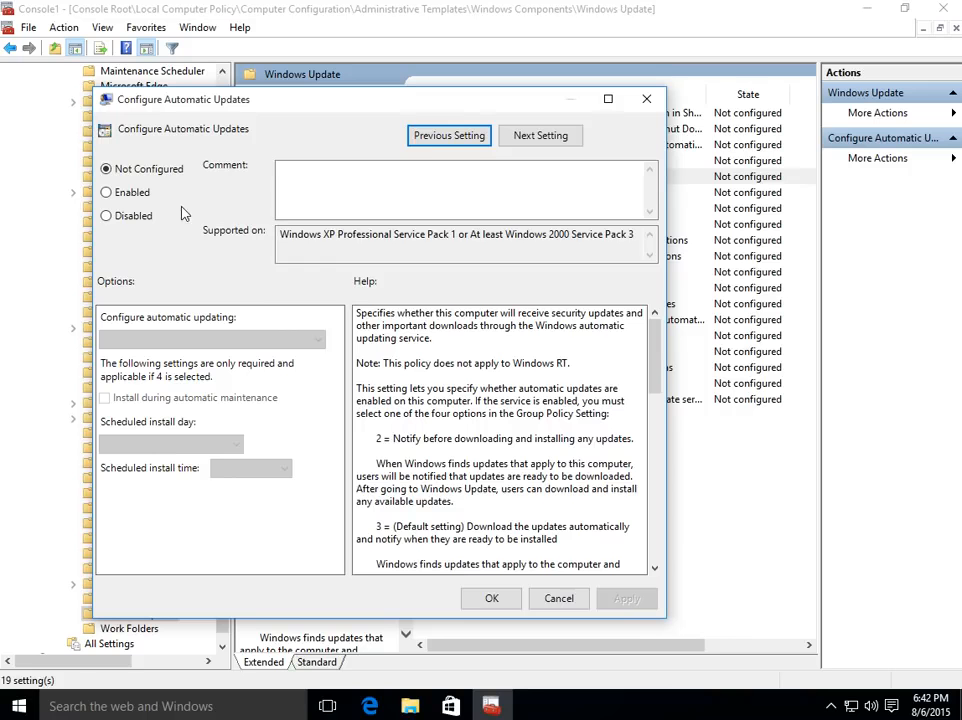
- Enable Configure Automatic Updates with '2 - Notify for download and notify for install', then close MMC unsaved
click(107, 194)
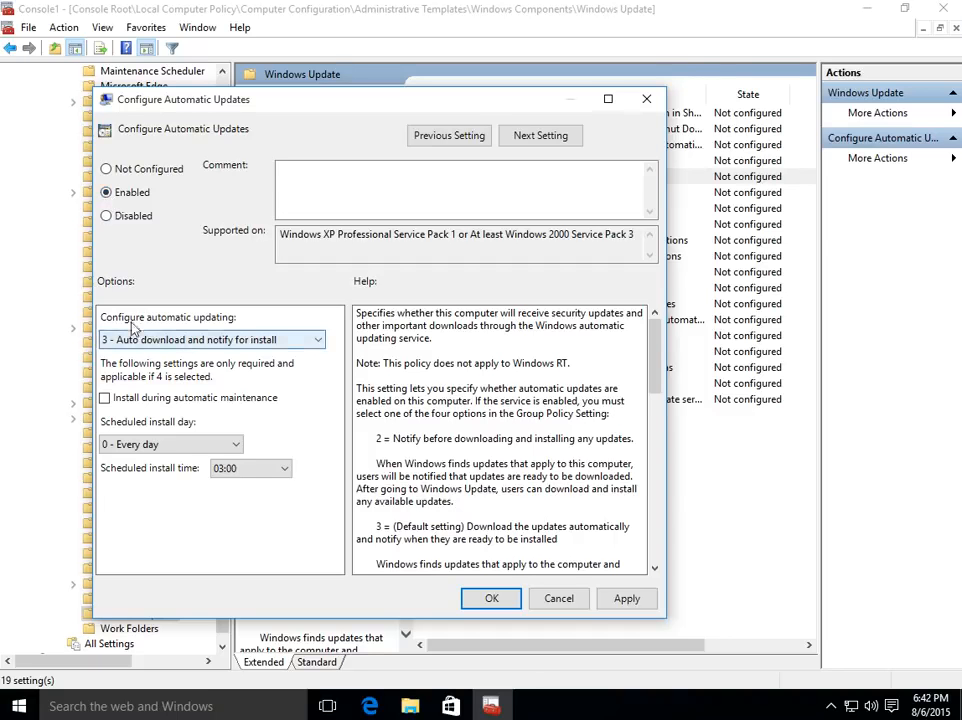
click(183, 341)
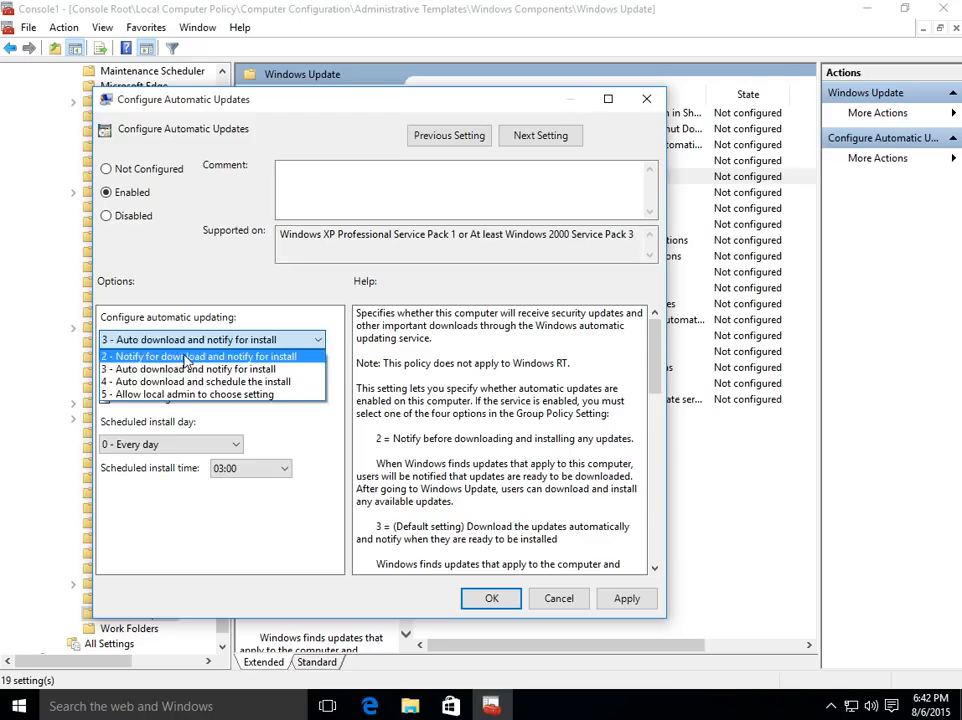
click(184, 358)
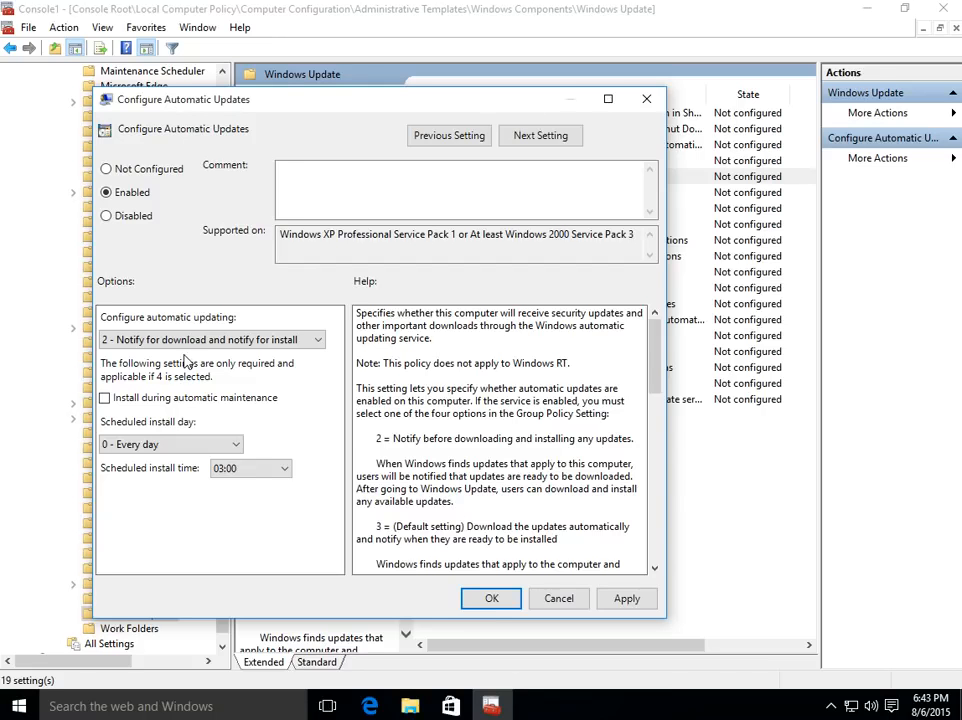
click(492, 599)
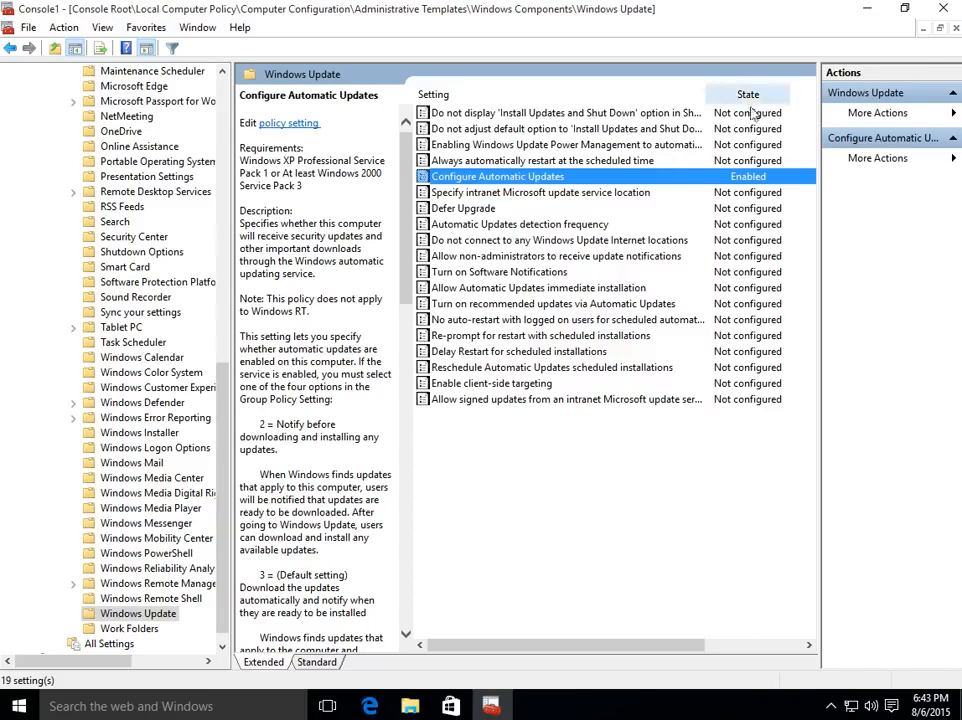
click(955, 30)
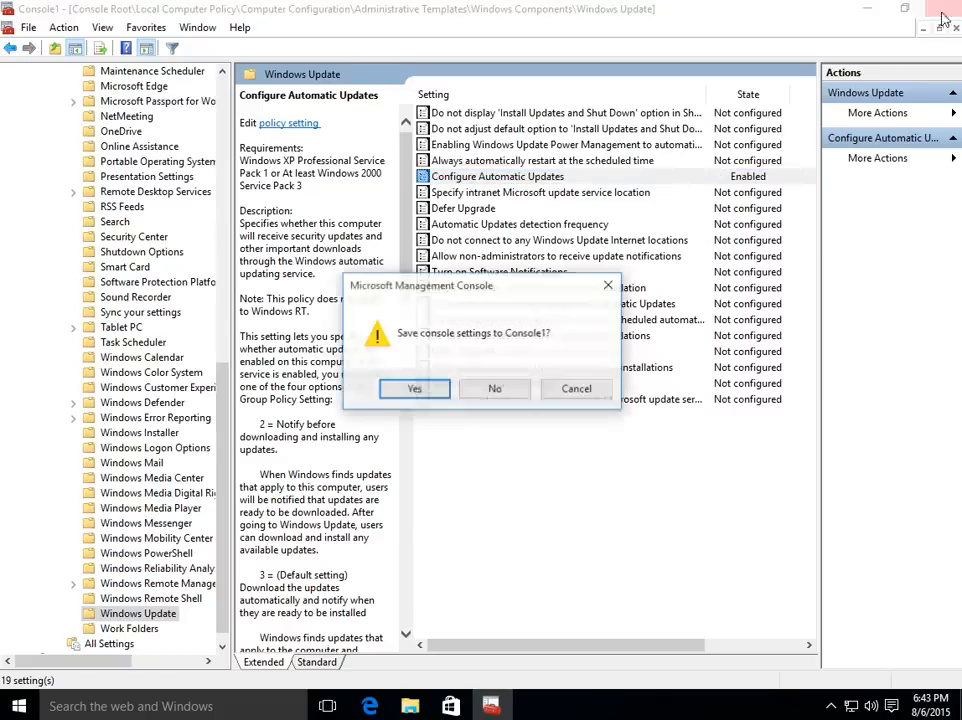
click(508, 394)
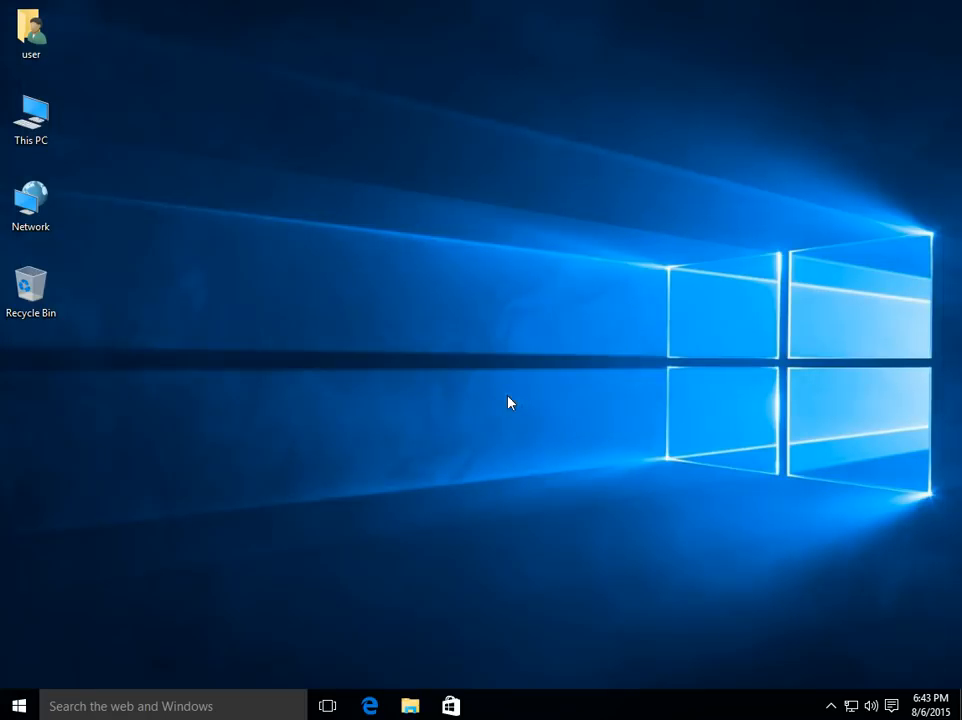